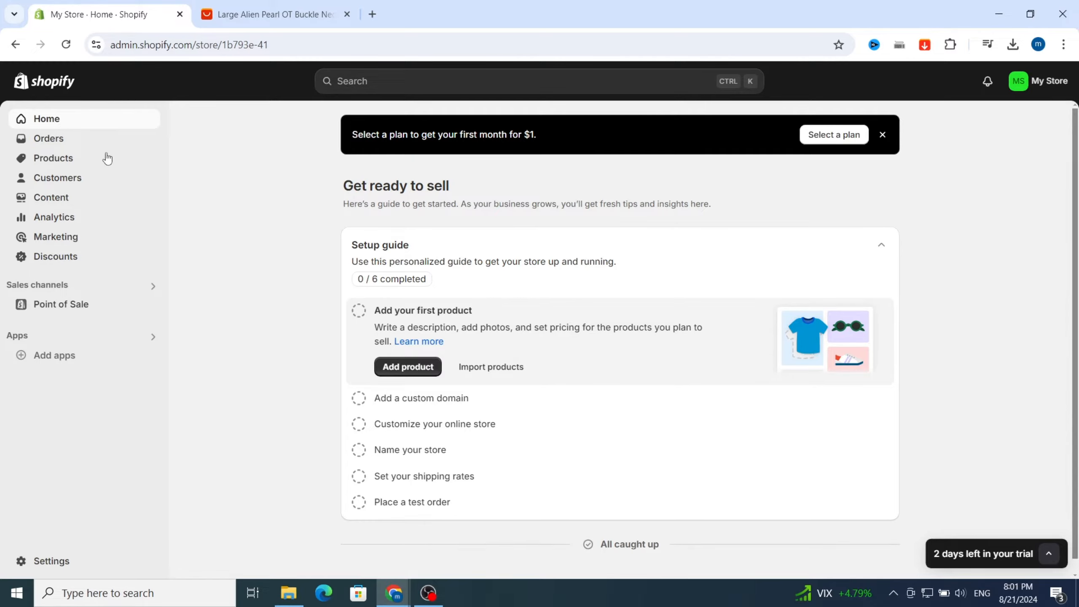
# Start adding a new product to the store
pyautogui.click(55, 160)
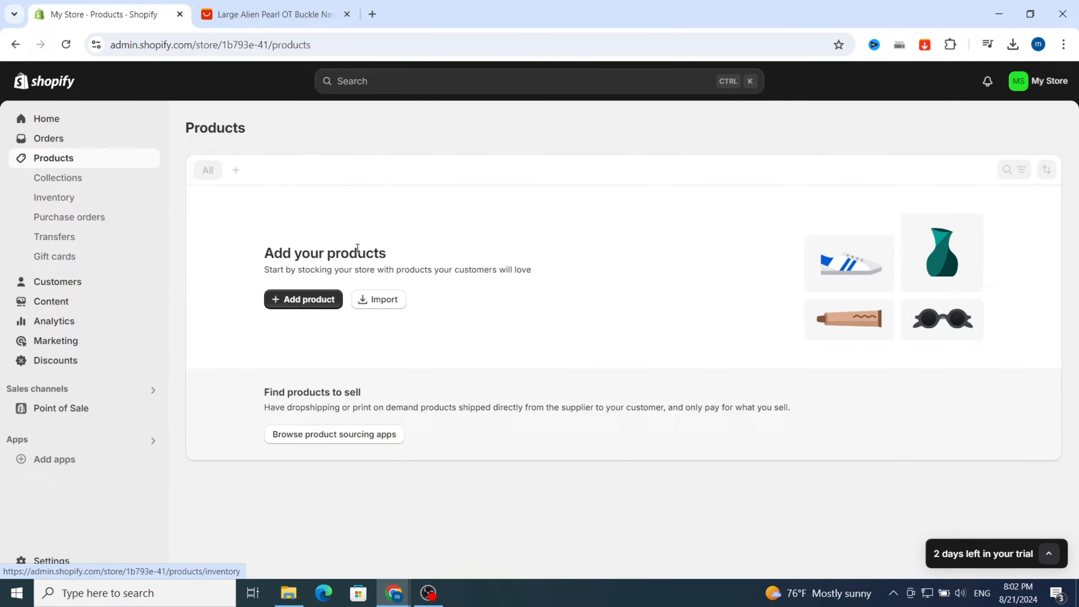
pyautogui.click(286, 305)
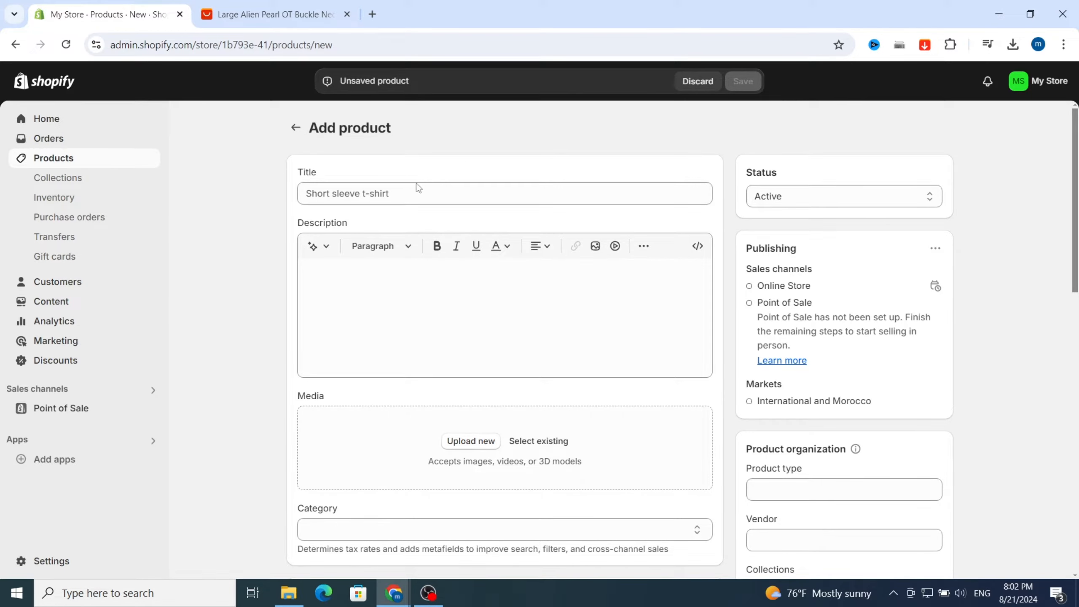
pyautogui.click(304, 194)
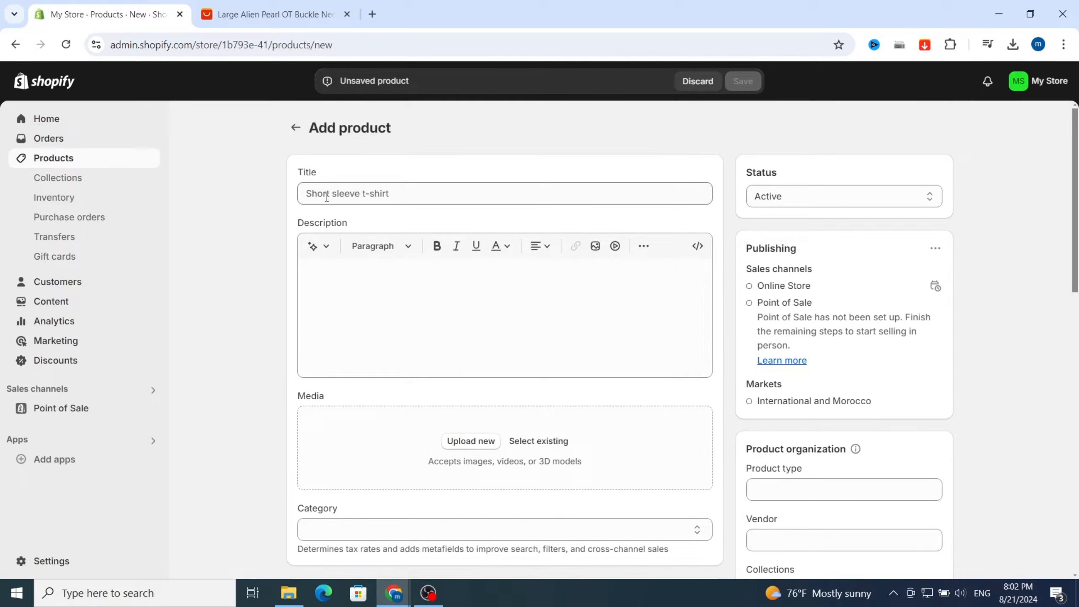
# Copy "Large Alien Pearl OT Buckle Necklace for Women's" from the AliExpress listing and paste it as the product title
pyautogui.click(272, 14)
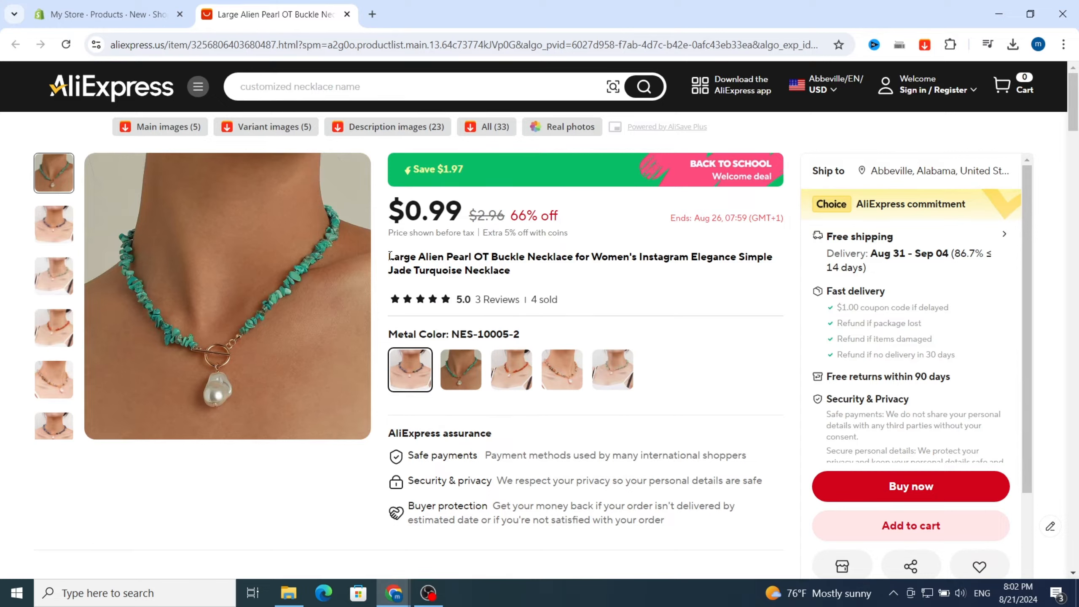
pyautogui.moveTo(389, 258); pyautogui.dragTo(638, 258)
pyautogui.hotkey('ctrl', 'c')
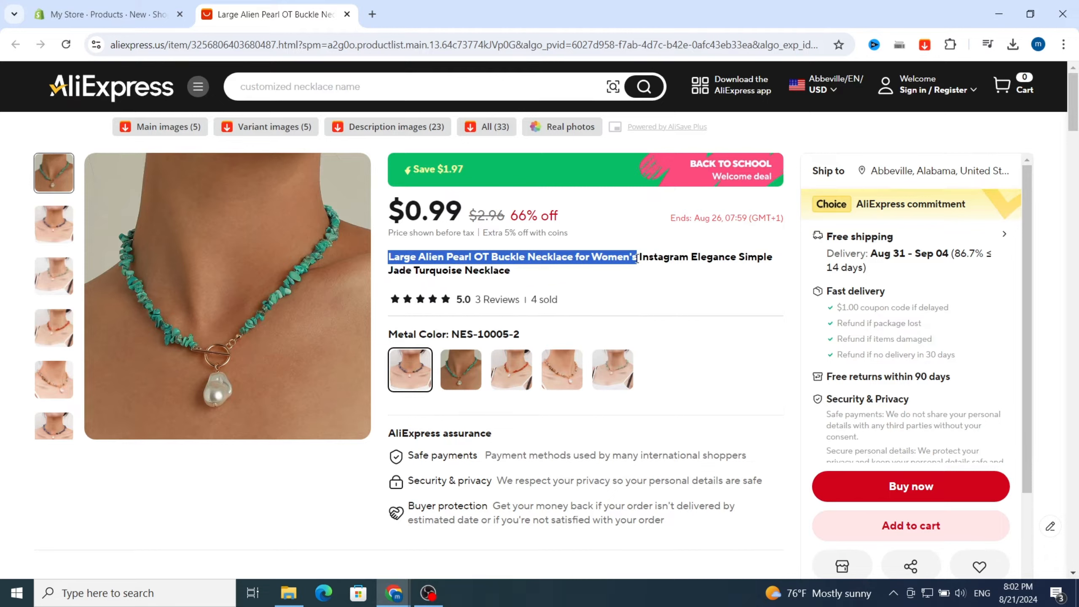
pyautogui.click(110, 14)
pyautogui.click(352, 193)
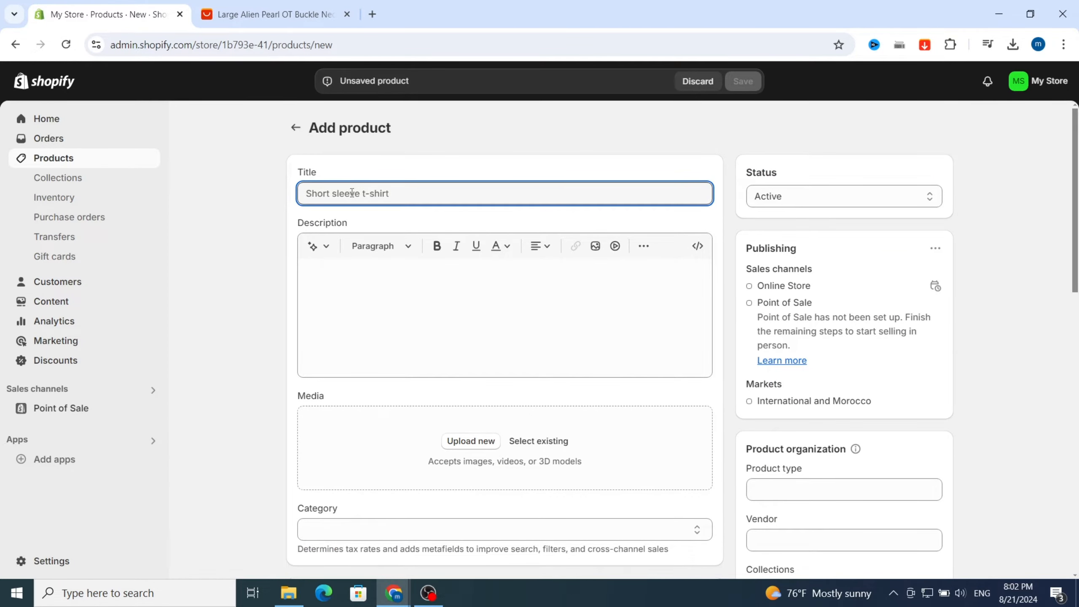
pyautogui.hotkey('ctrl', 'v')
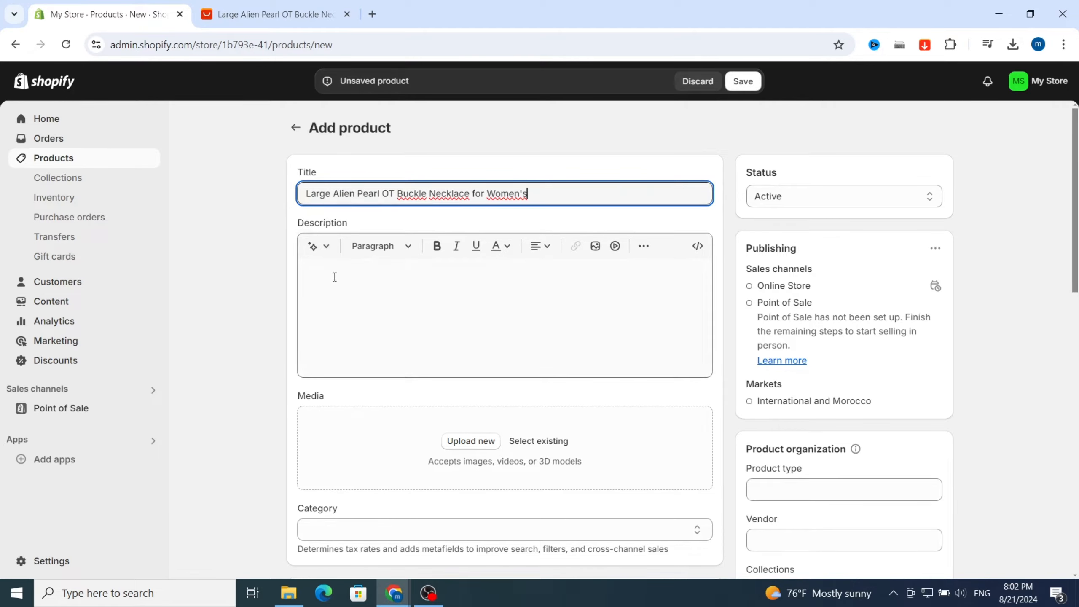
# Look through the AliExpress necklace listing for text to use as the product description
pyautogui.click(272, 12)
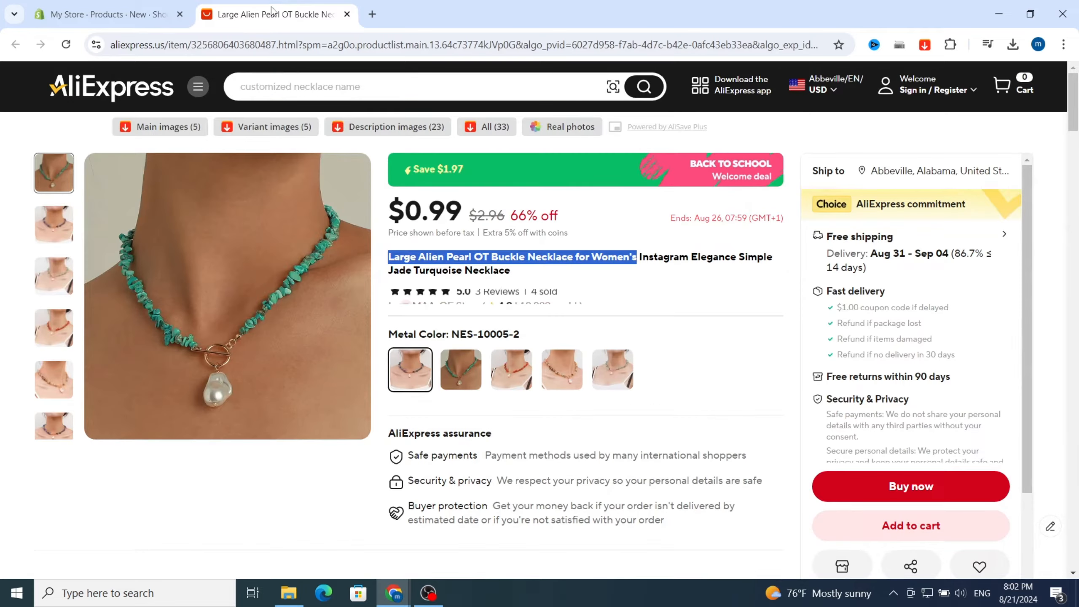
pyautogui.scroll(-3, 519, 336)
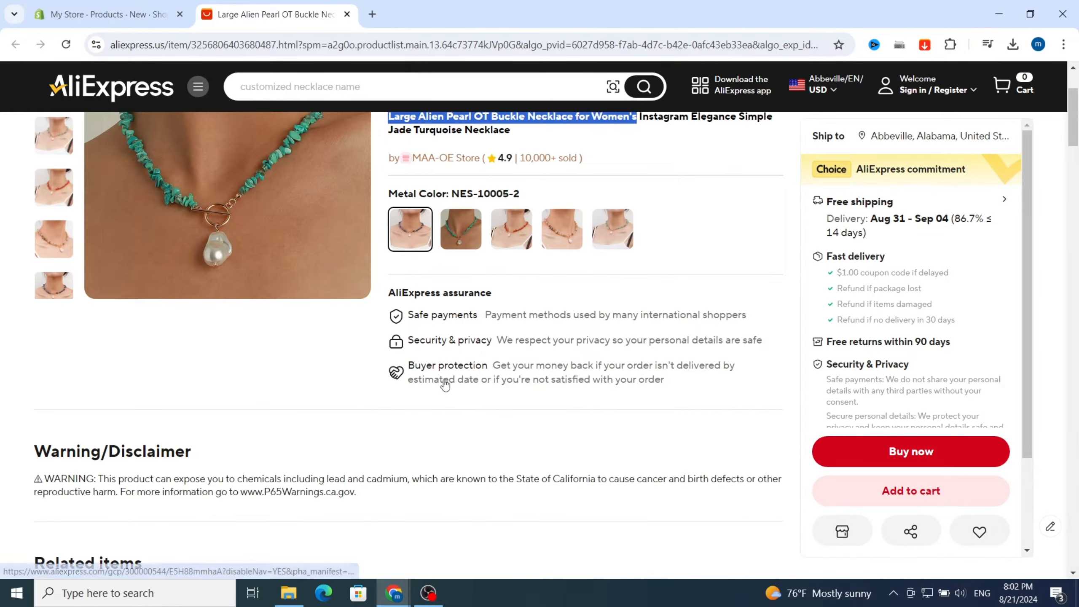
pyautogui.scroll(-3, 444, 383)
pyautogui.scroll(3, 489, 272)
pyautogui.scroll(-1, 493, 270)
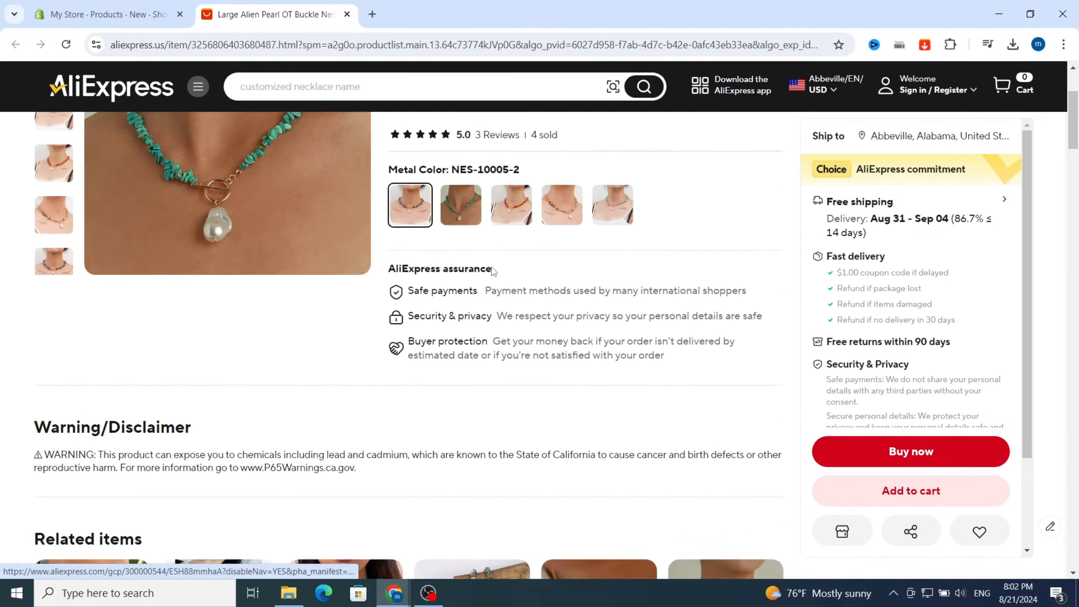
pyautogui.scroll(-15, 493, 271)
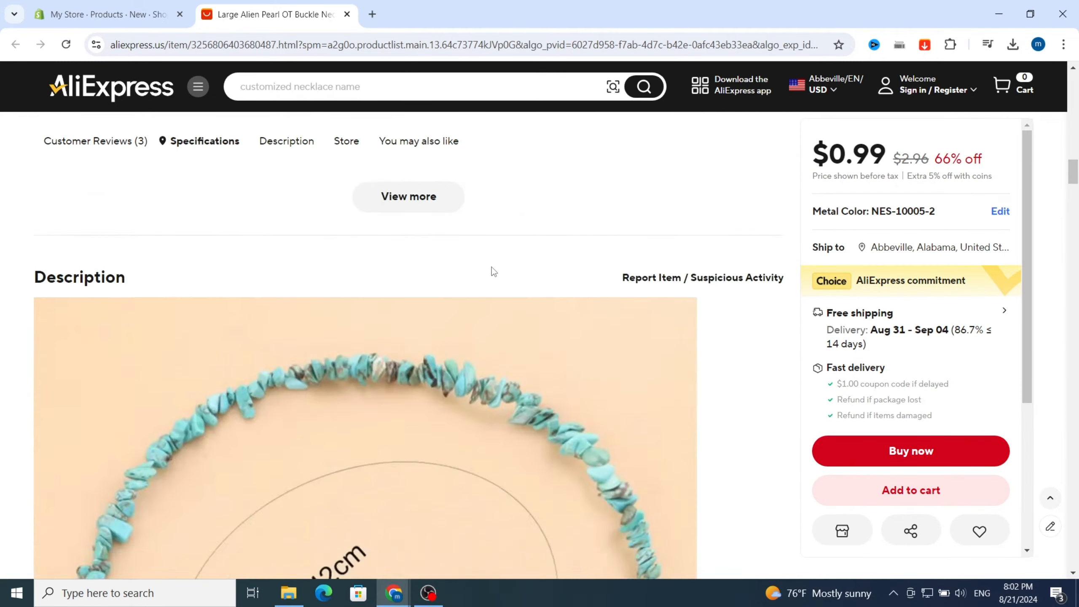
pyautogui.scroll(-3, 493, 271)
pyautogui.scroll(10, 493, 271)
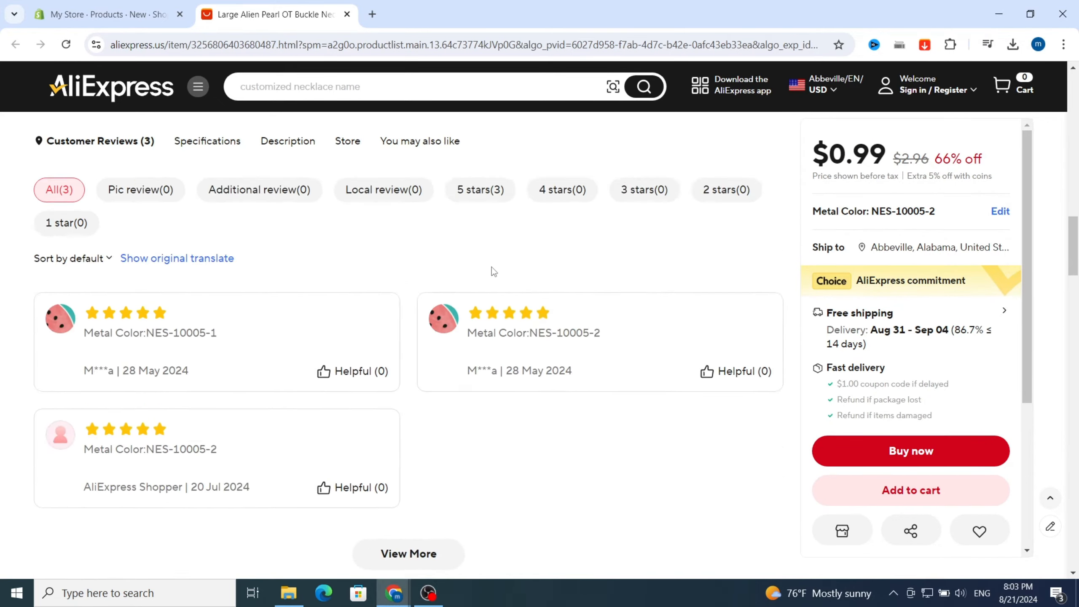
pyautogui.scroll(10, 493, 271)
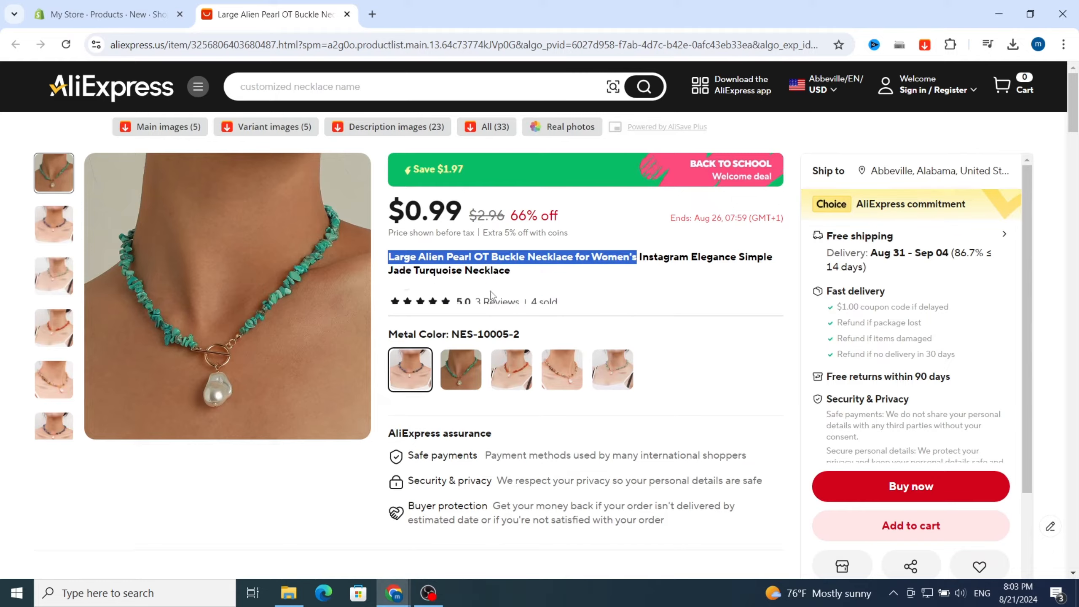
# Copy the Warning/Disclaimer text, starting at "This product can expose you", from the AliExpress listing into the Shopify product description
pyautogui.scroll(-5, 491, 291)
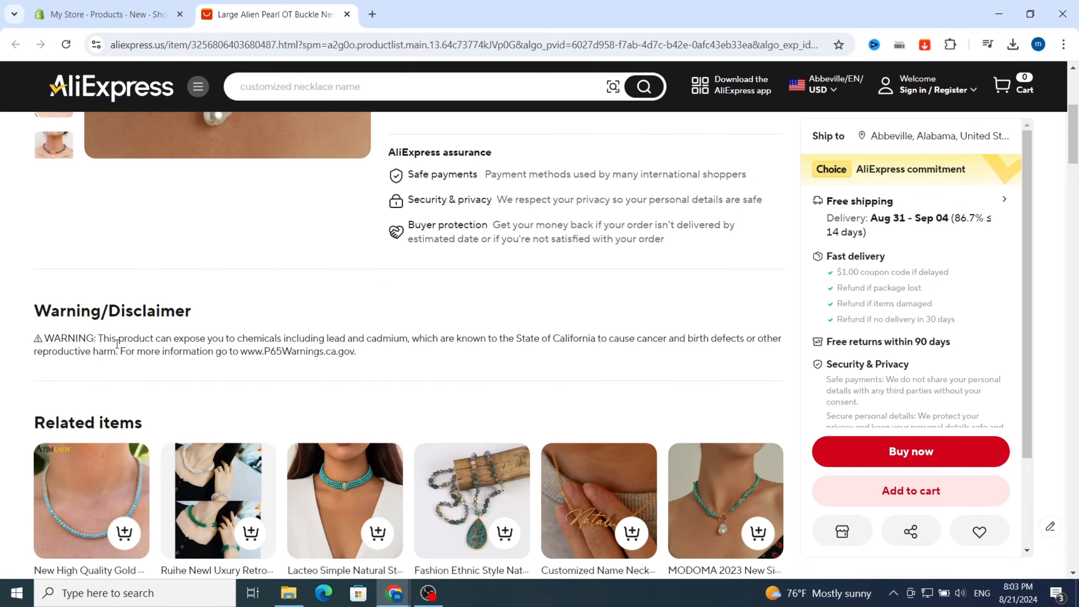
pyautogui.moveTo(99, 339); pyautogui.dragTo(216, 371)
pyautogui.hotkey('ctrl', 'c')
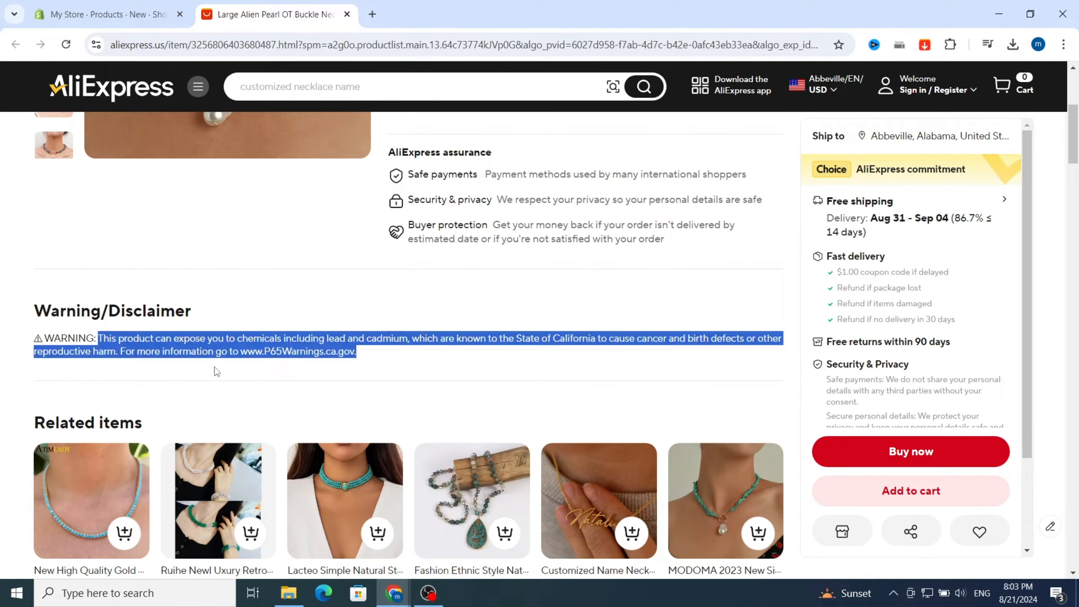
pyautogui.click(106, 14)
pyautogui.click(382, 304)
pyautogui.hotkey('ctrl', 'v')
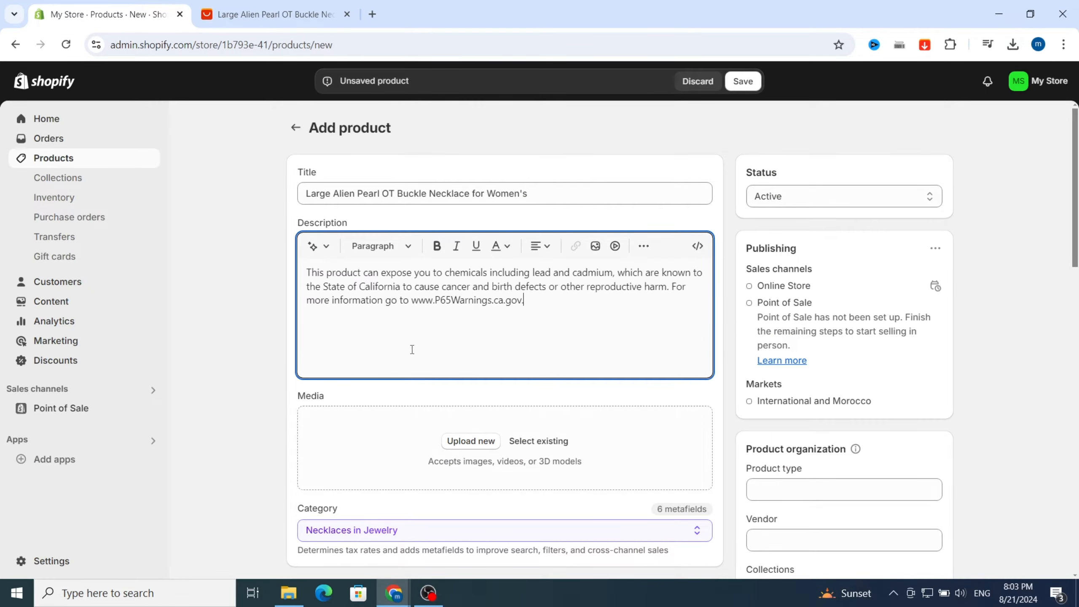
# Upload five necklace images to the product's media
pyautogui.scroll(-3, 429, 356)
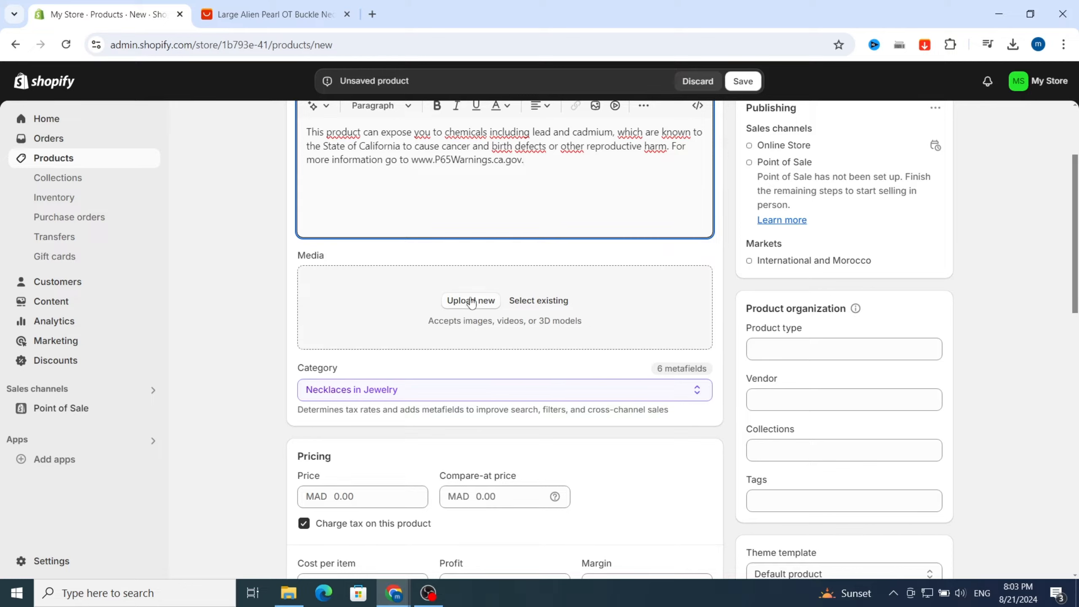
pyautogui.click(456, 309)
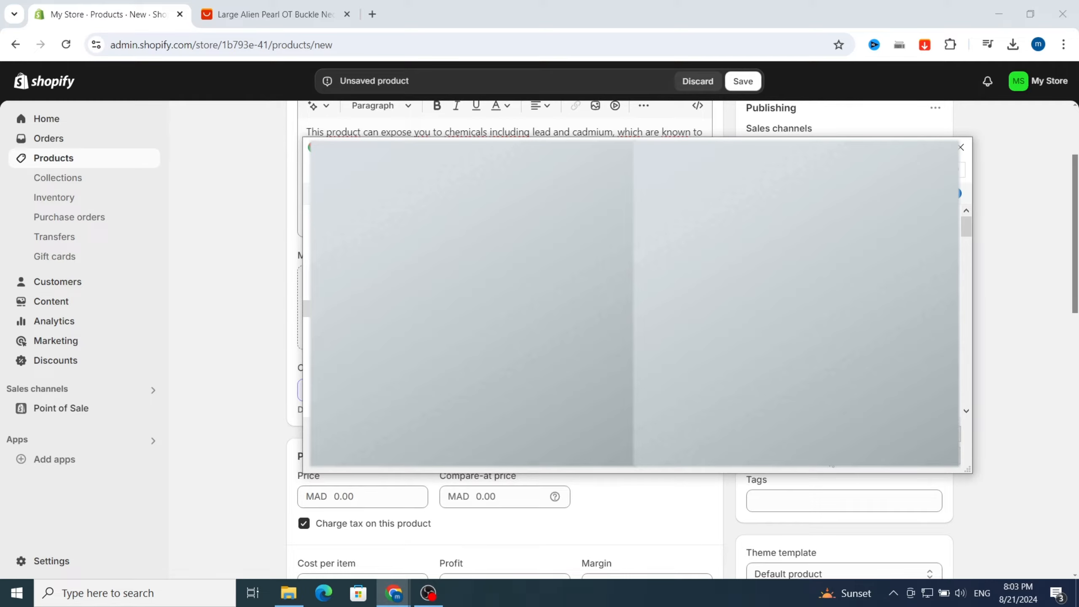
pyautogui.click(839, 460)
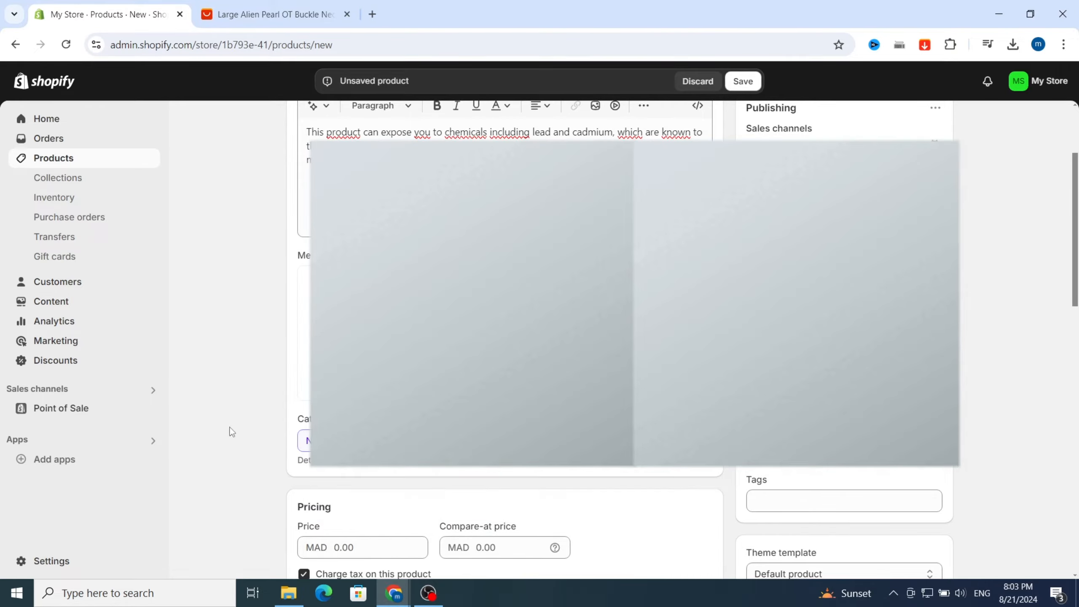
# Set the product's price to MAD 50 and its compare-at price to MAD 59
pyautogui.scroll(-2, 520, 367)
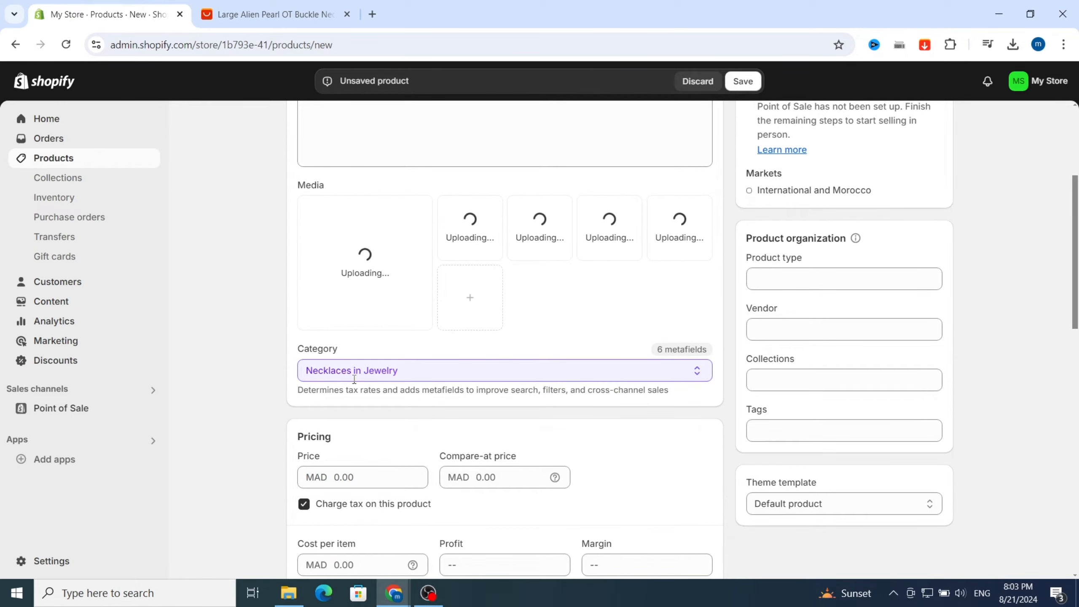
pyautogui.scroll(-4, 446, 378)
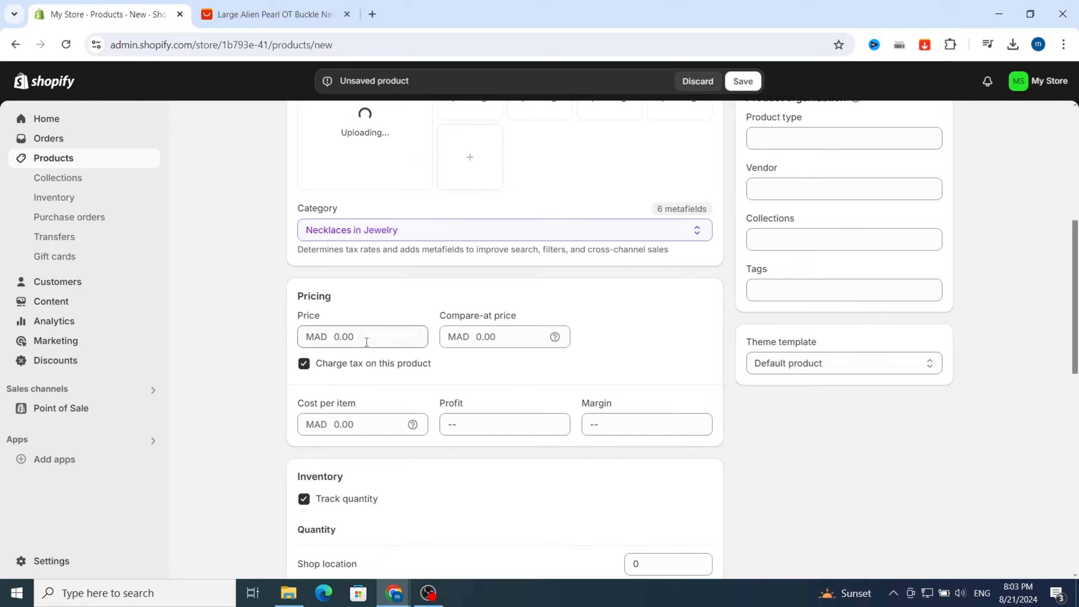
pyautogui.scroll(6, 468, 301)
pyautogui.scroll(-5, 376, 289)
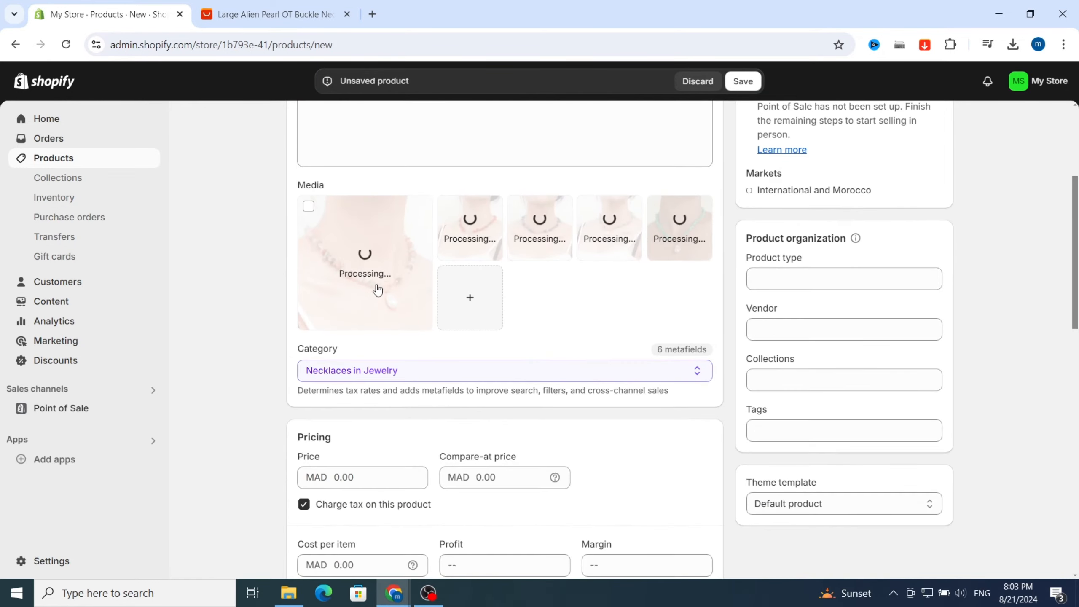
pyautogui.scroll(-3, 361, 298)
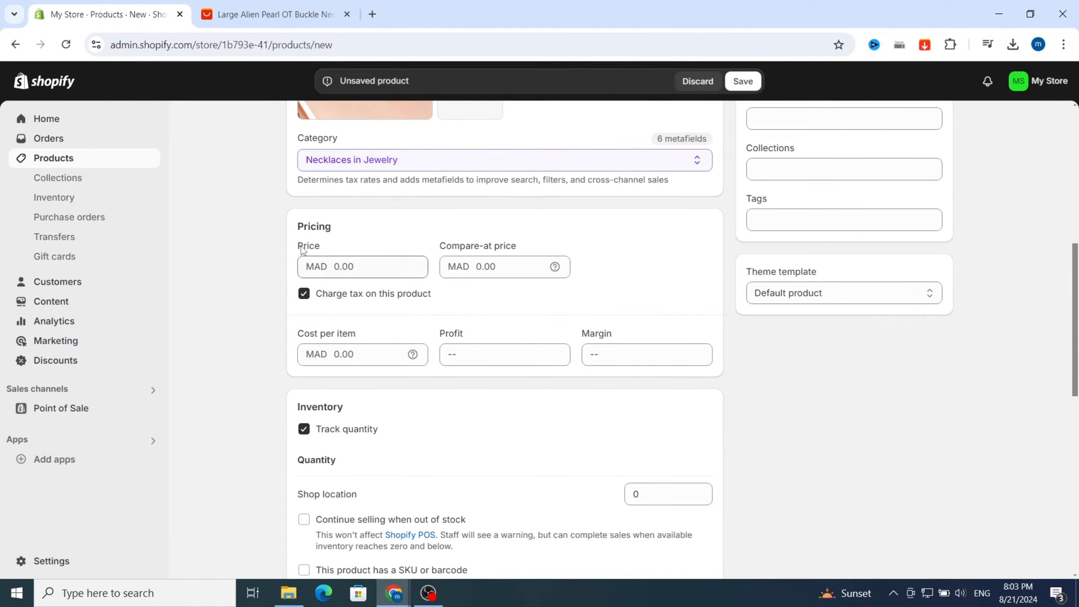
pyautogui.click(351, 267)
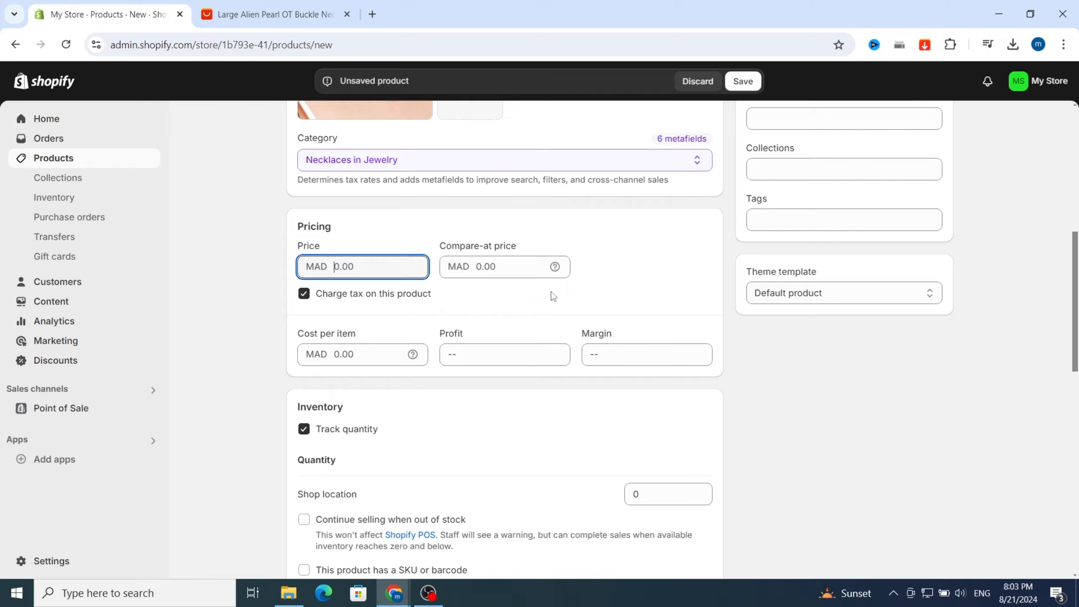
pyautogui.write('50')
pyautogui.click(495, 267)
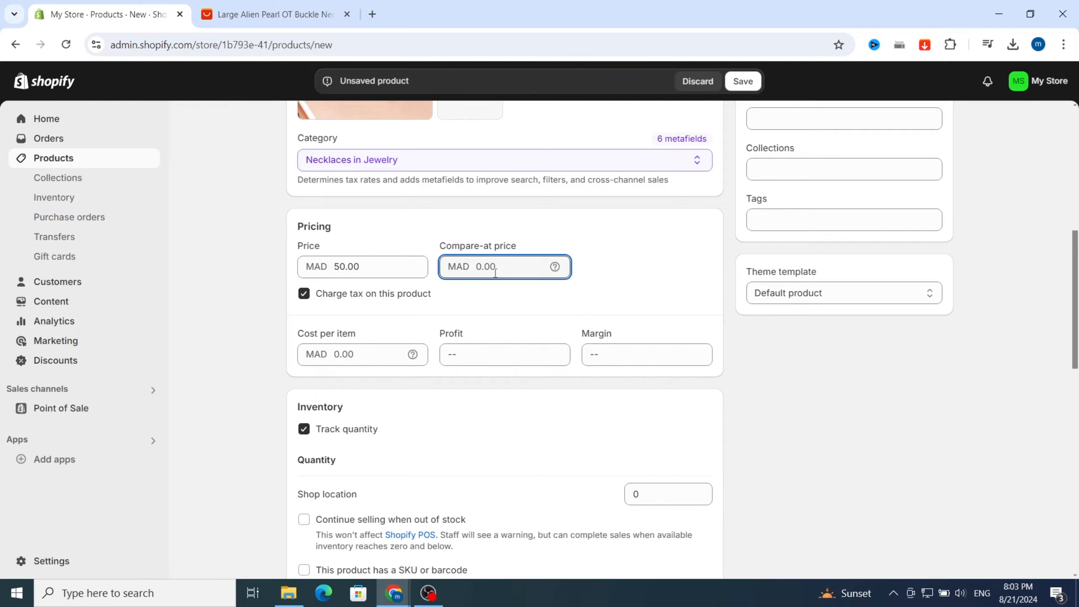
pyautogui.write('59')
# Set the product's cost per item to MAD 5
pyautogui.click(386, 360)
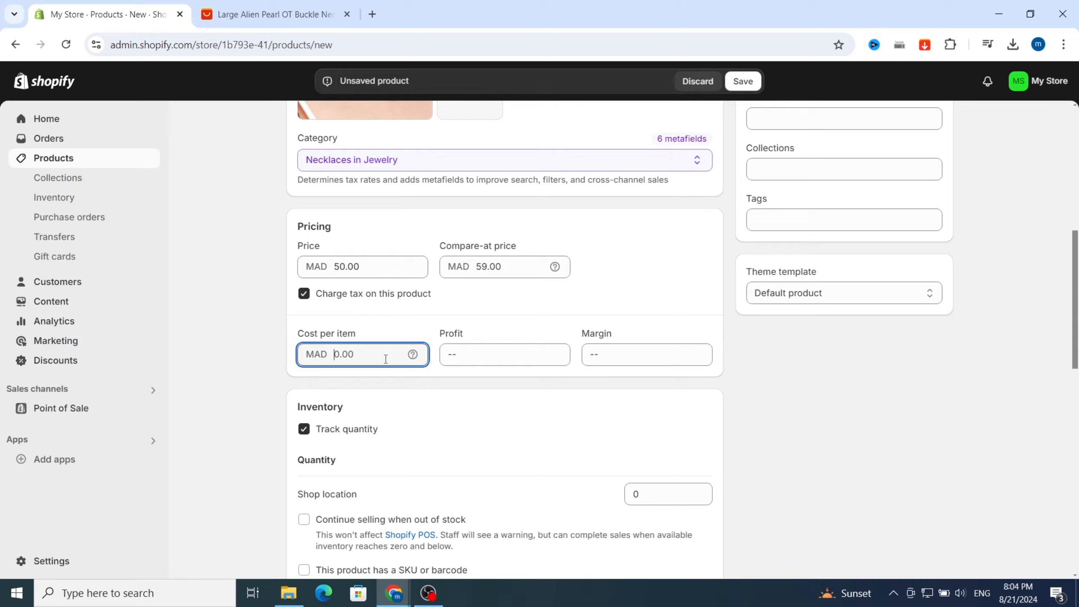
pyautogui.write('85')
pyautogui.press('BackSpace')
pyautogui.press('BackSpace')
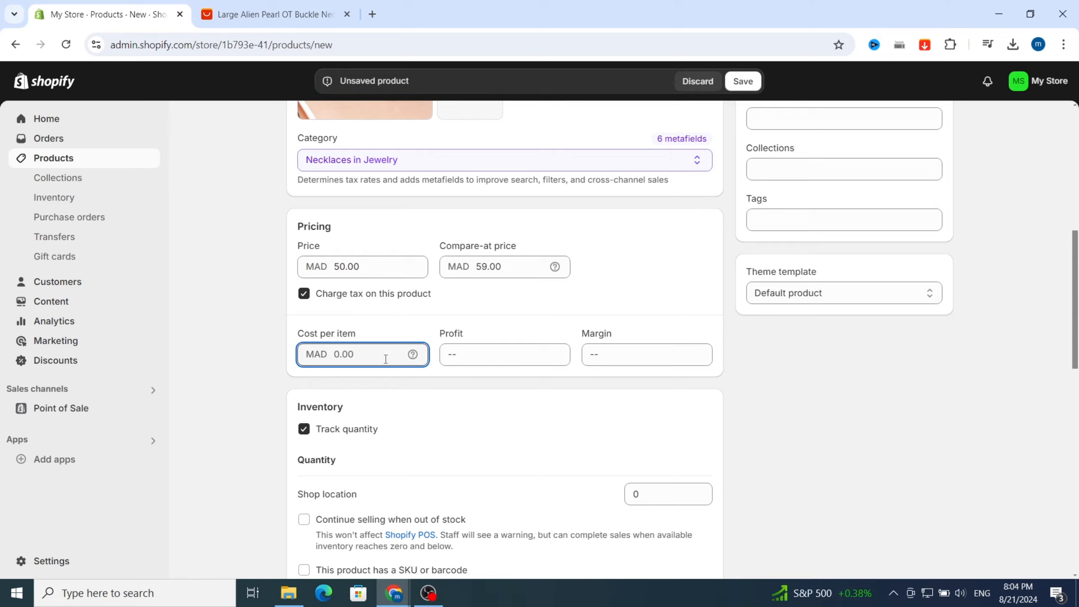
pyautogui.write('5')
# Set the inventory quantity at Shop location to 200
pyautogui.scroll(-3, 371, 441)
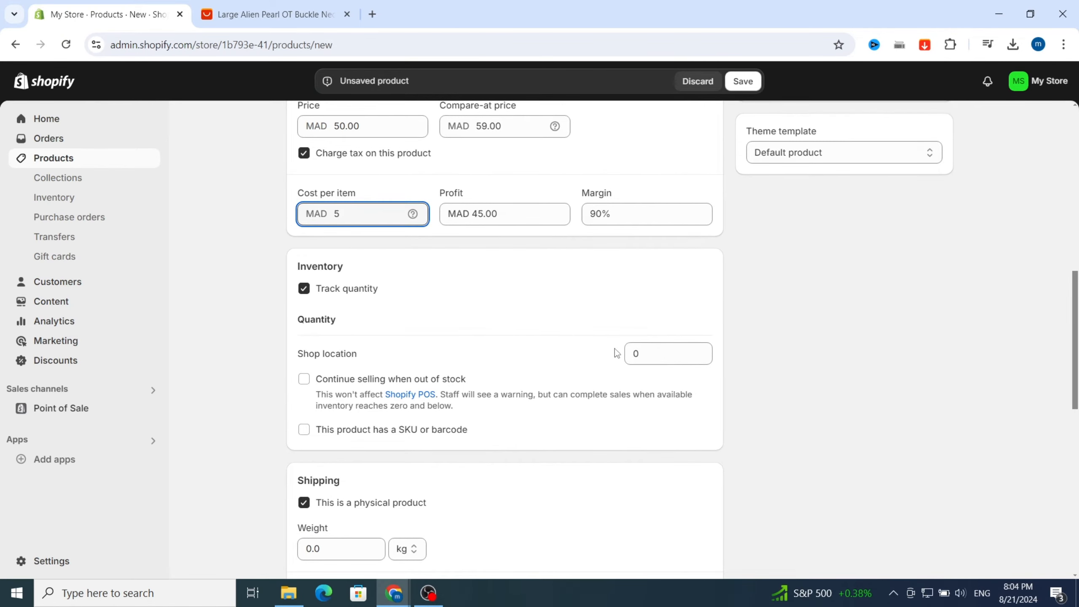
pyautogui.click(640, 361)
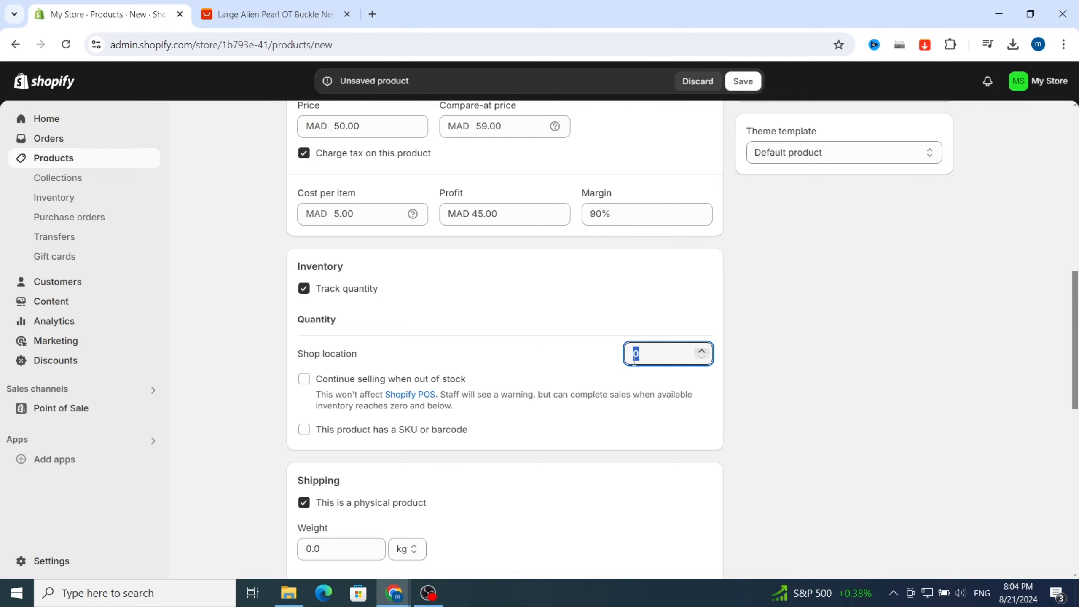
pyautogui.write('200')
# Set the product's shipping weight to 40 kg
pyautogui.scroll(-2, 506, 429)
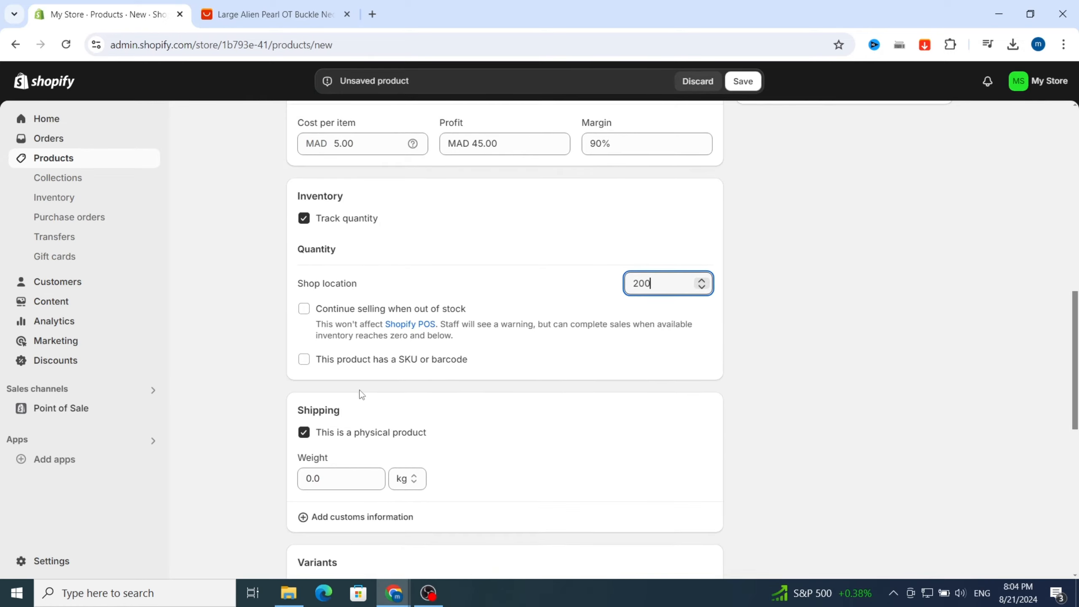
pyautogui.scroll(-5, 362, 395)
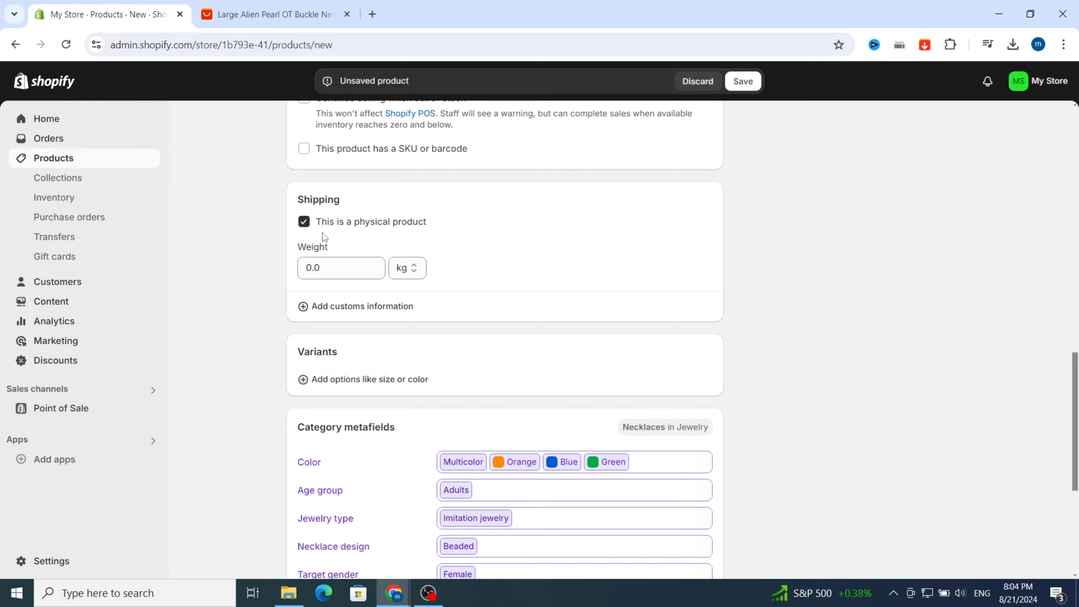
pyautogui.click(359, 268)
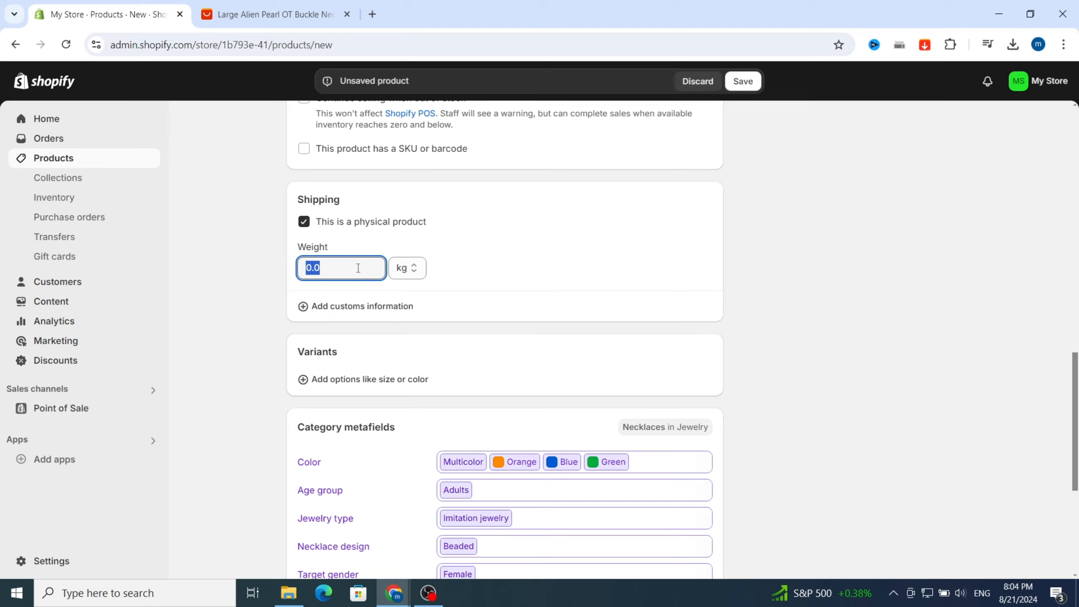
pyautogui.write('20')
pyautogui.press('BackSpace')
pyautogui.press('BackSpace')
pyautogui.write('40')
# Add a variant option connected to the Color metafield, with Multicolor, Orange, Blue and Green
pyautogui.scroll(-1, 481, 342)
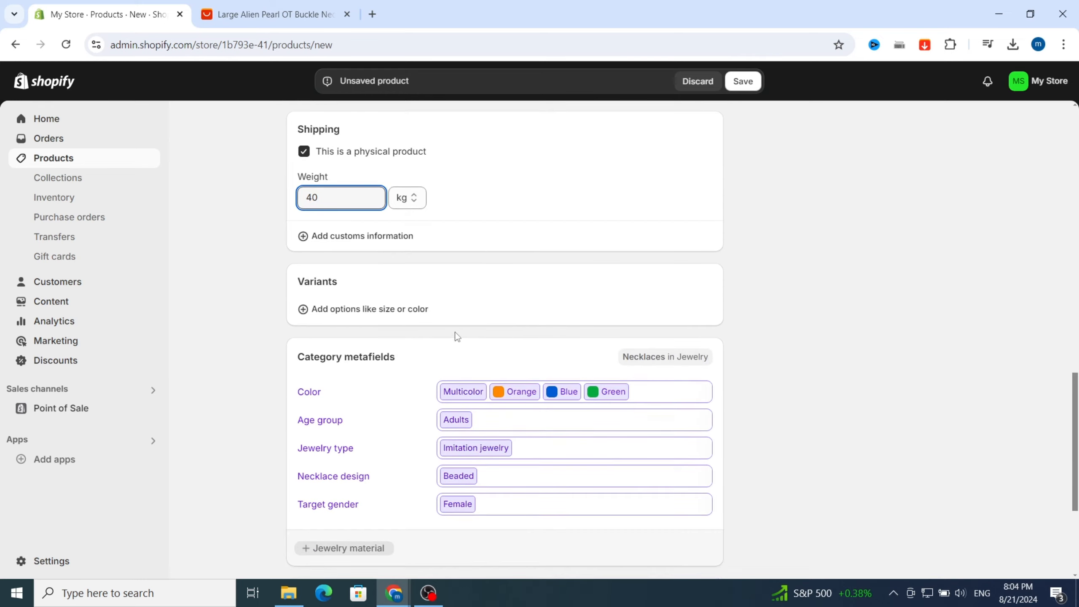
pyautogui.click(322, 310)
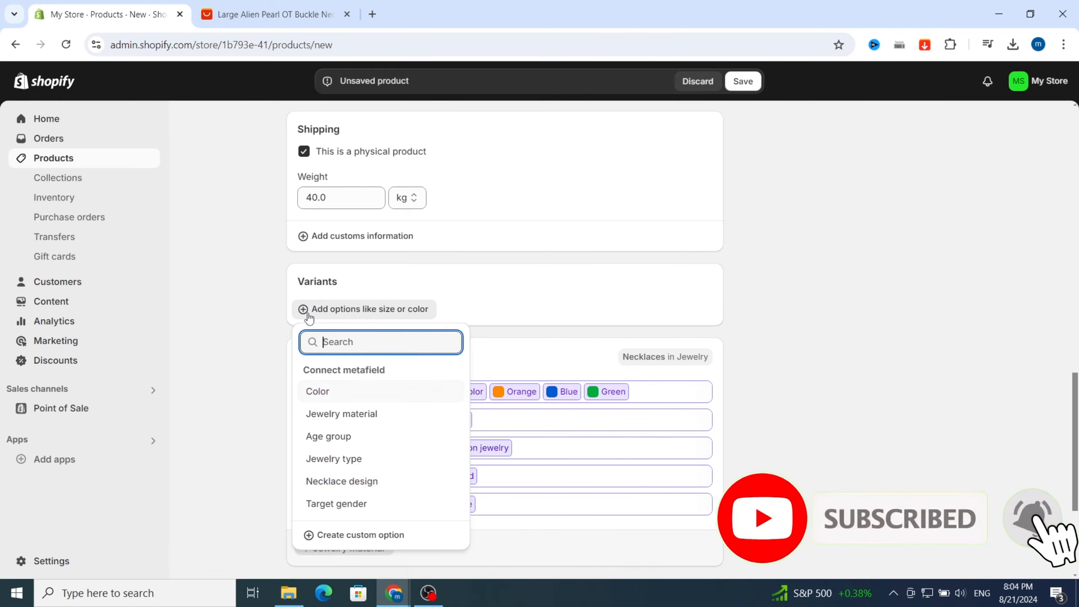
pyautogui.click(340, 395)
# Review the variants, category metafields and search engine listing, and save the new product
pyautogui.scroll(-5, 433, 403)
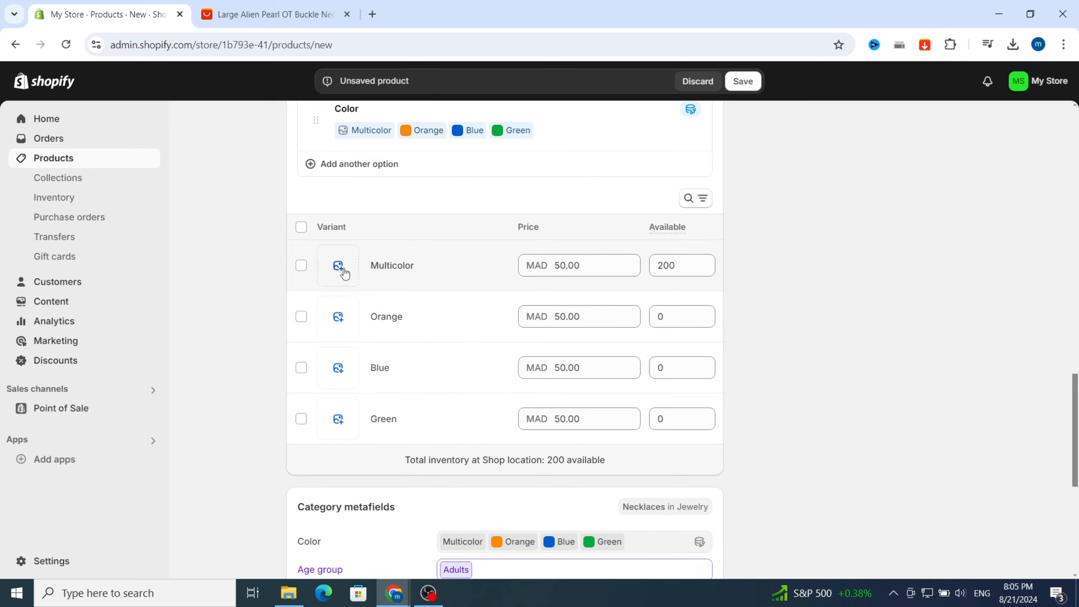
pyautogui.scroll(-3, 714, 322)
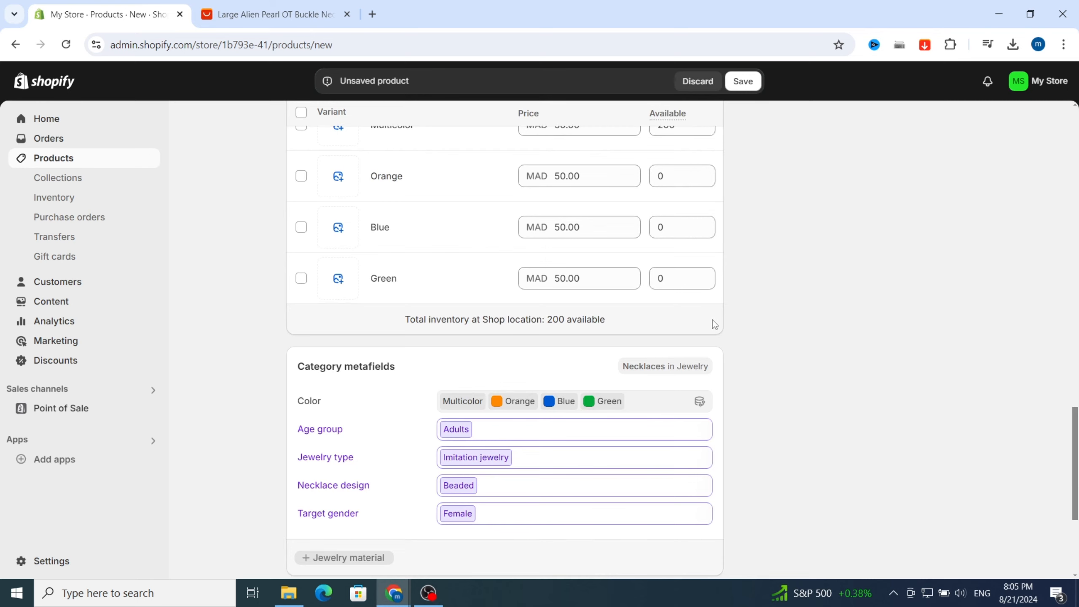
pyautogui.scroll(-3, 713, 319)
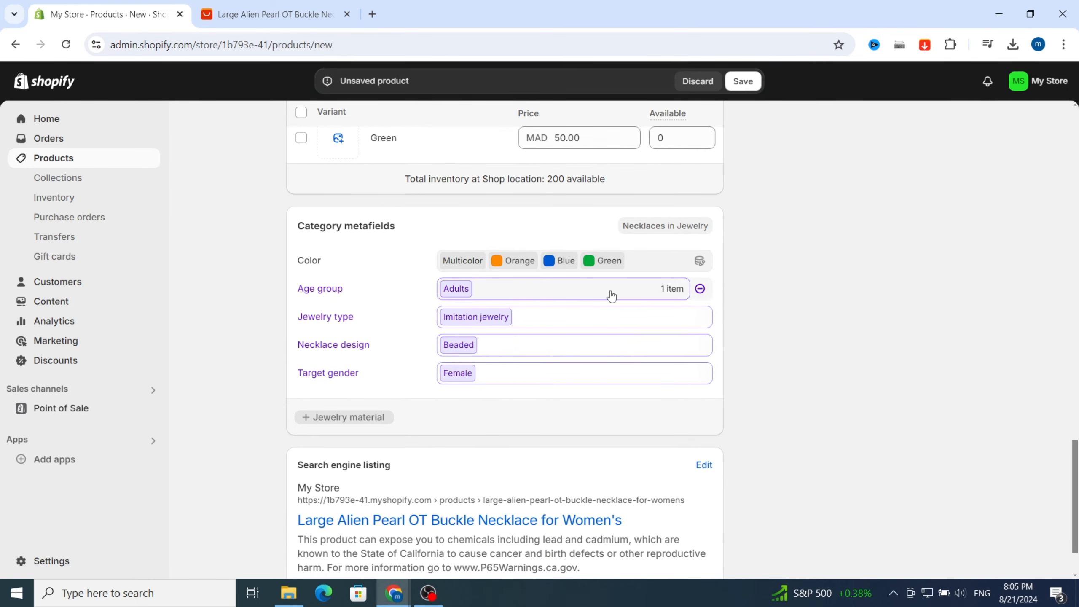
pyautogui.scroll(-2, 794, 362)
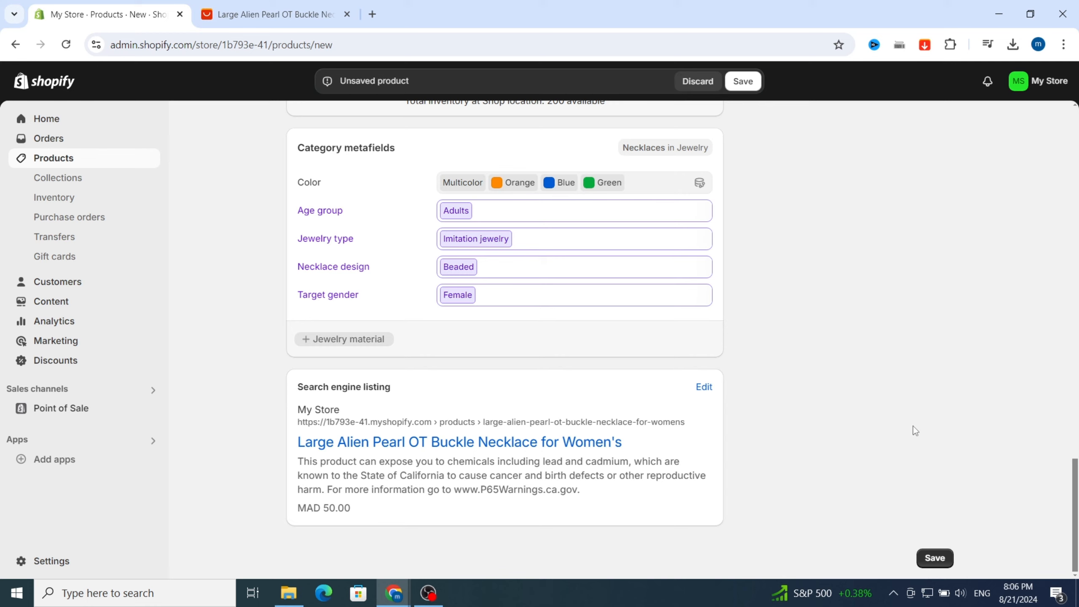
pyautogui.click(931, 565)
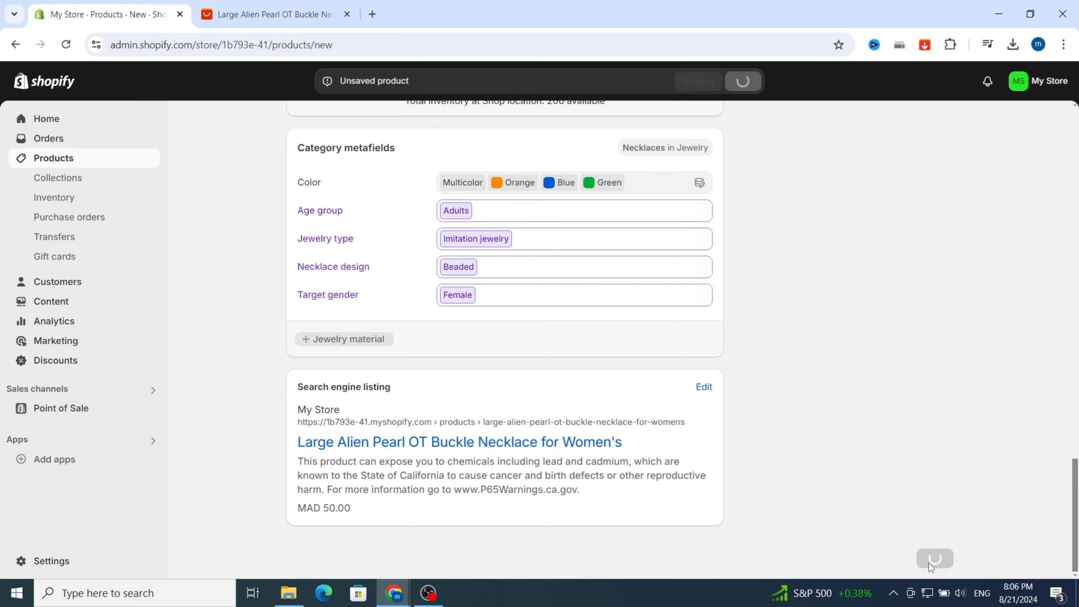